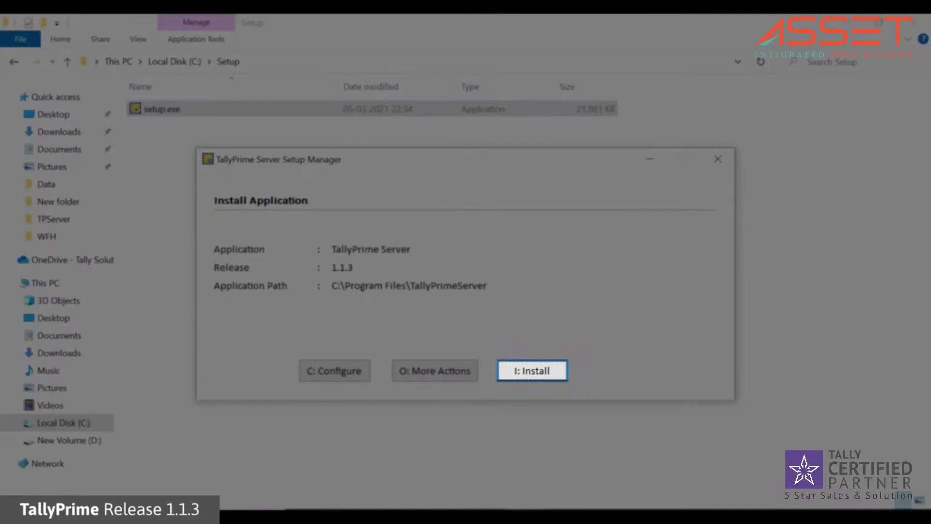
Step: Install TallyPrime Server 1.1.3, then start its monitor to reach the License welcome screen
left_click(559, 369)
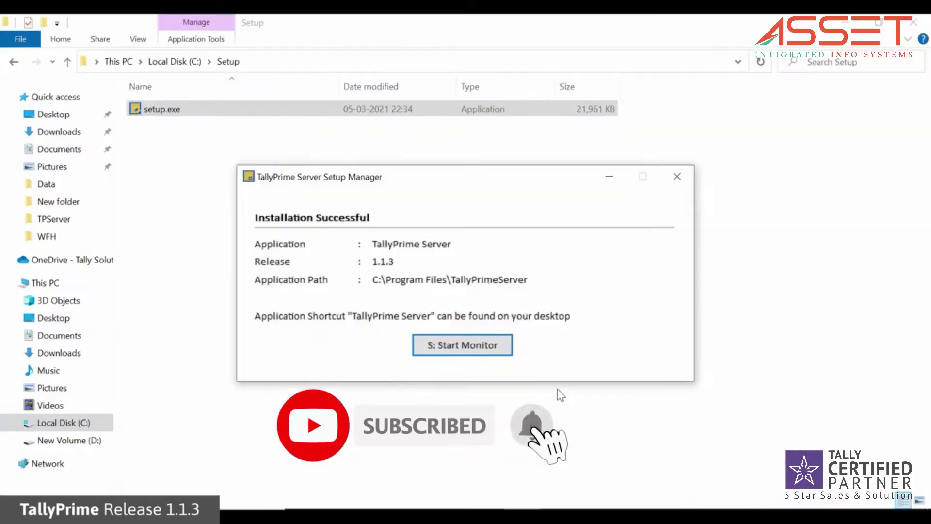
left_click(507, 346)
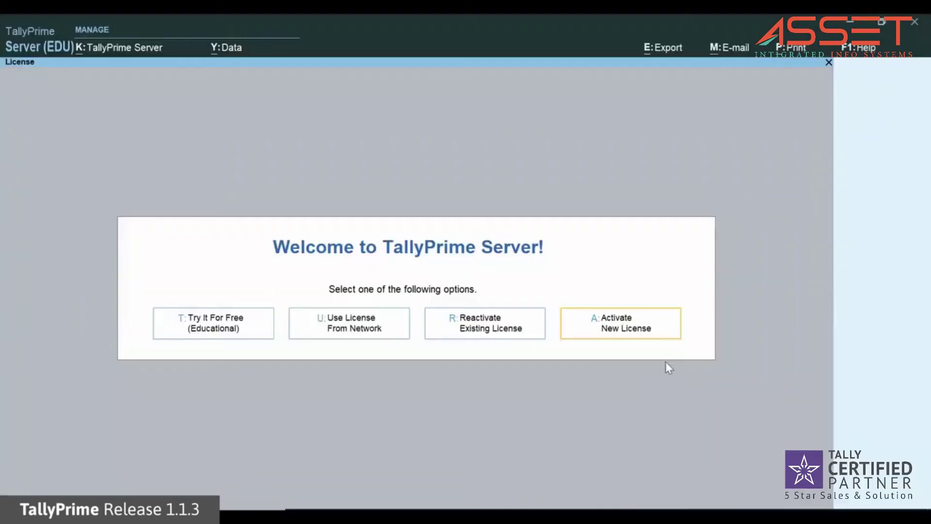
Step: Activate a new licence with the serial number, activation key and Tally.NET e-mail ID entered twice
left_click(668, 340)
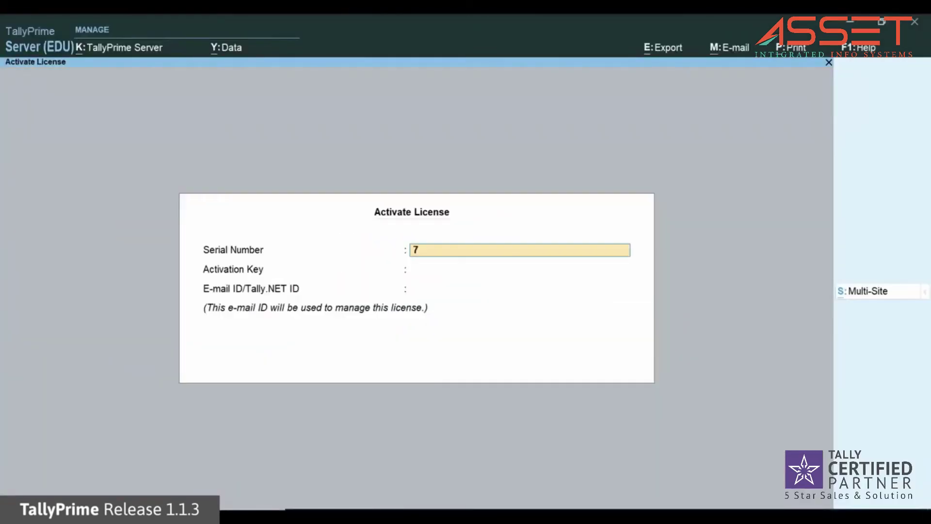
key("Return")
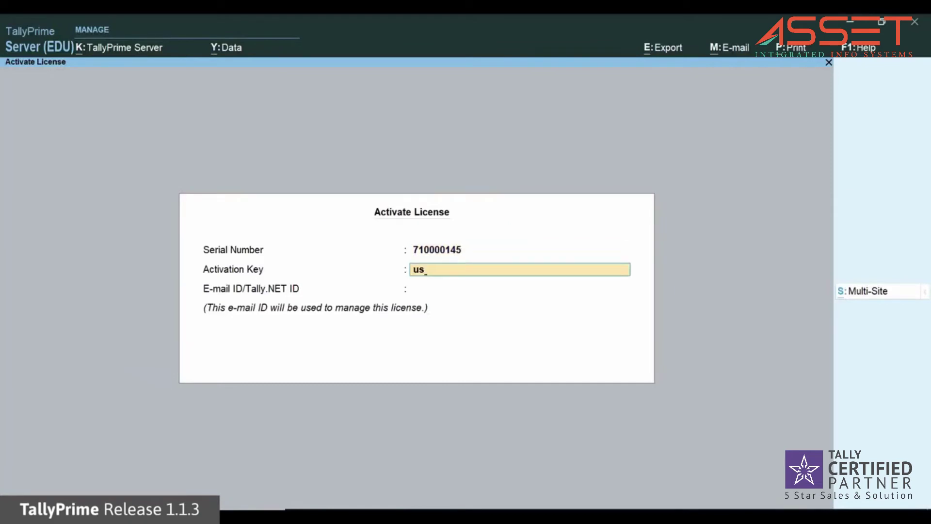
key("Return")
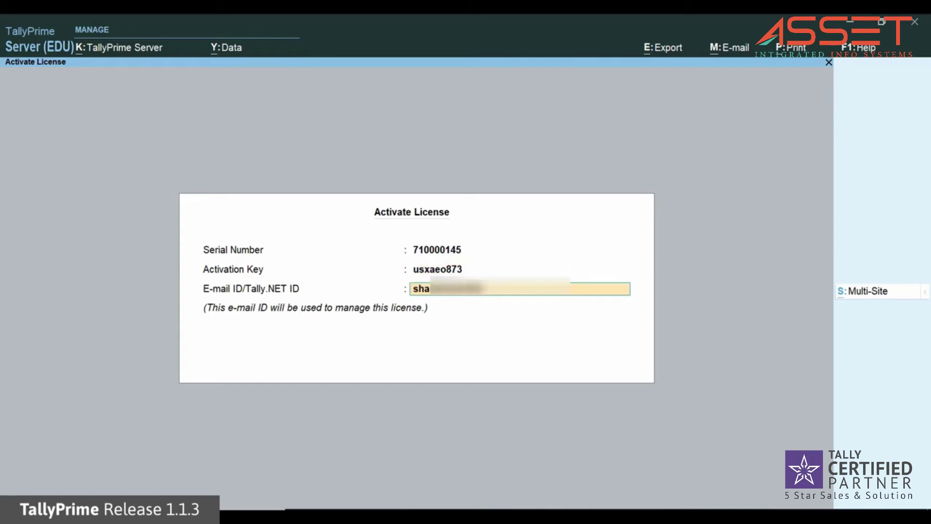
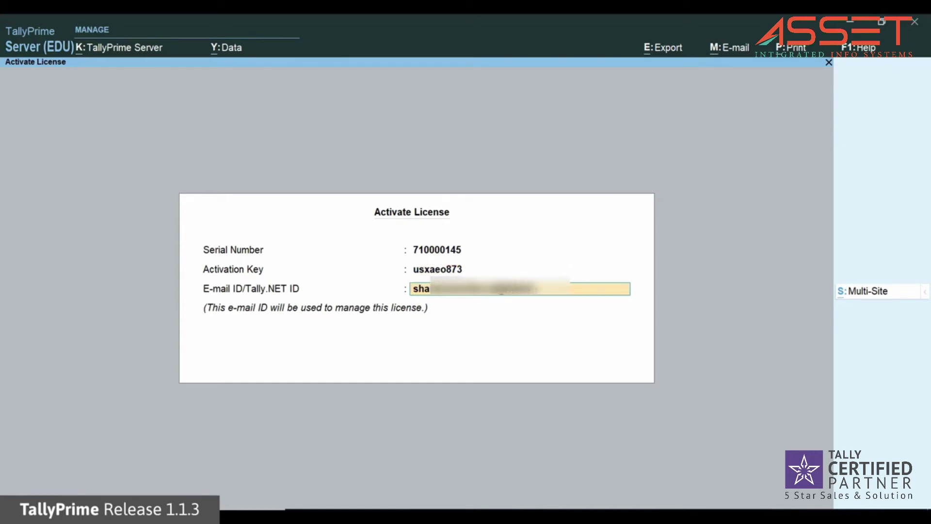
key("Return")
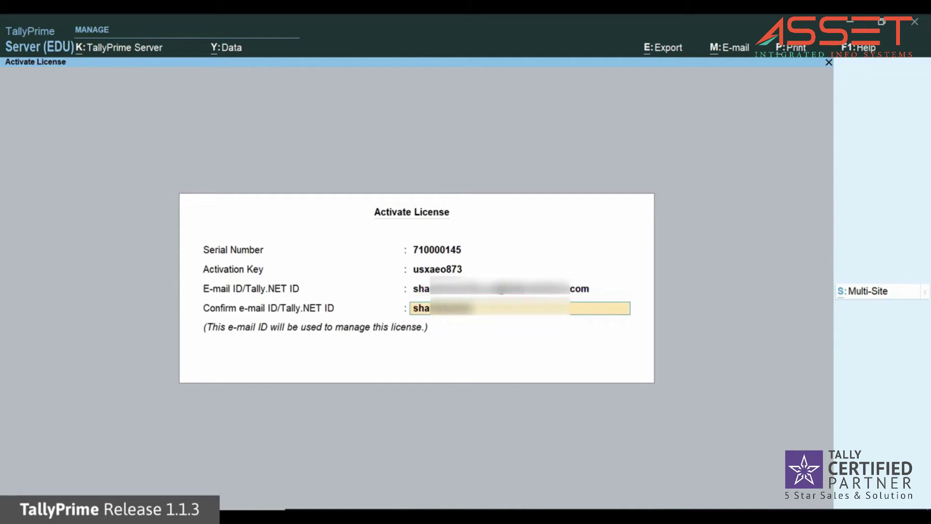
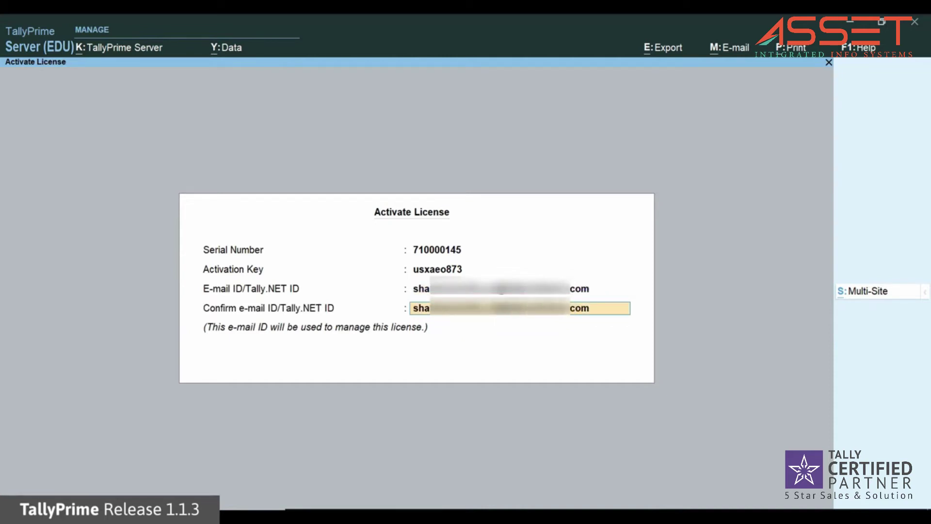
key("Return")
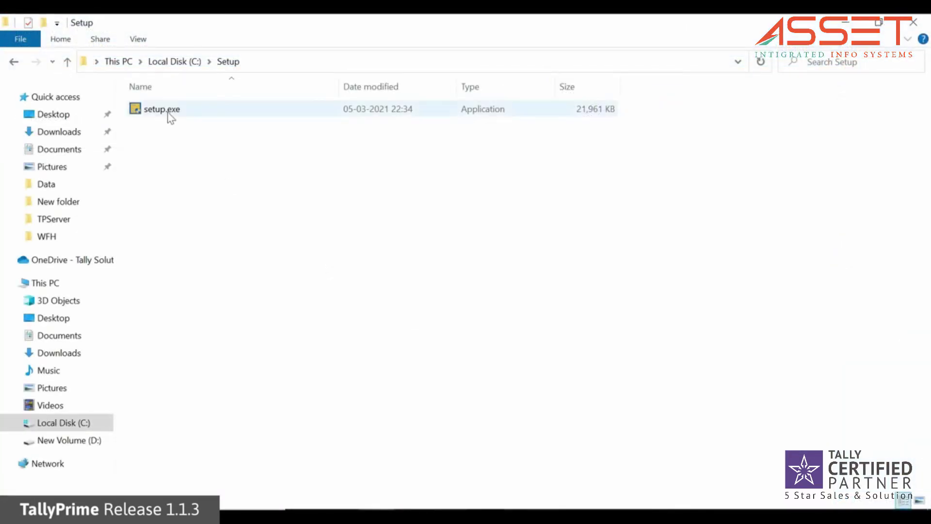
Step: Run setup.exe again, update Tally.Server 9 to TallyPrime Server 1.1.3, and start the monitor
double_click(169, 116)
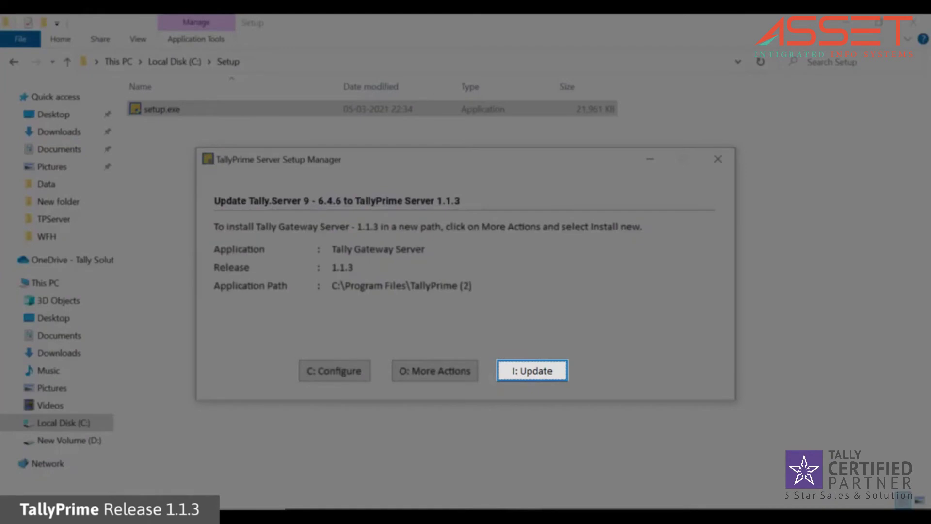
key("i")
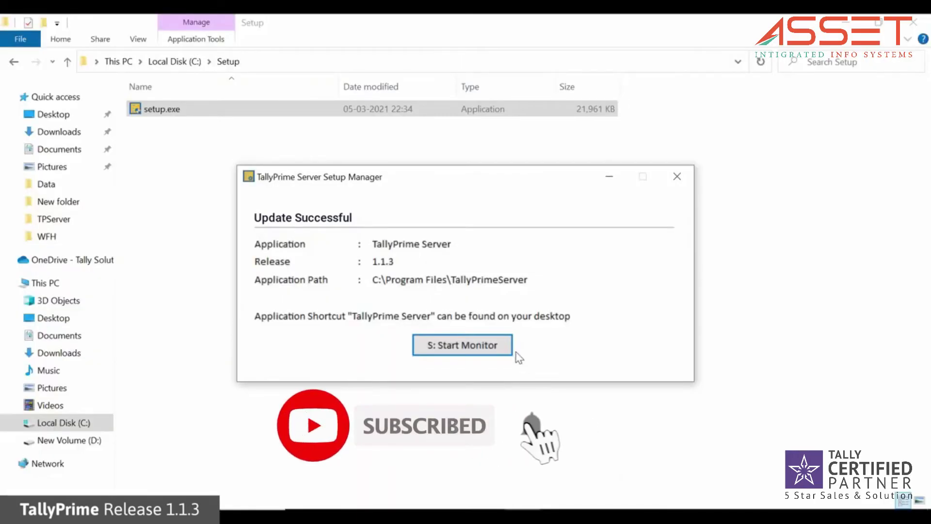
left_click(509, 350)
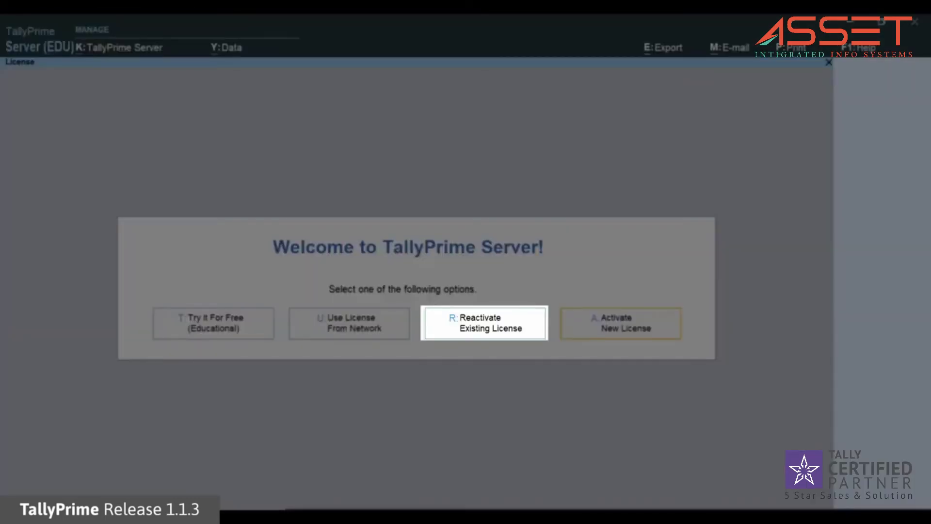
Step: Reactivate the licence with the Tally.NET ID and password, surrendering it from the other gateway server
key("Left")
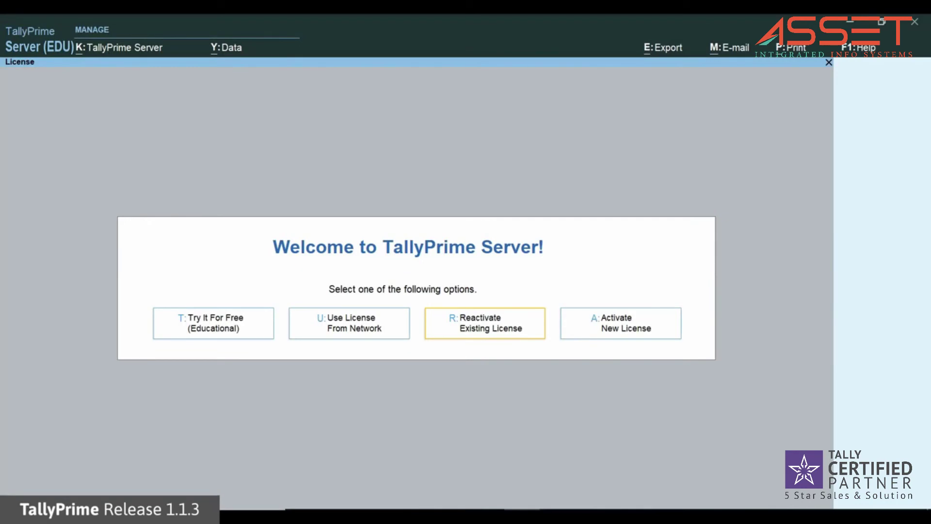
key("Return")
type("sha")
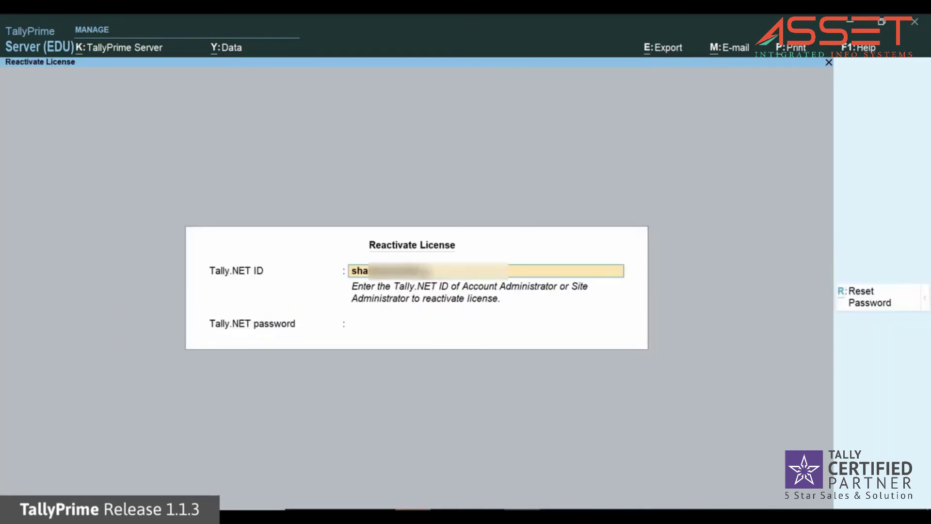
type("com")
key("Return")
type("******")
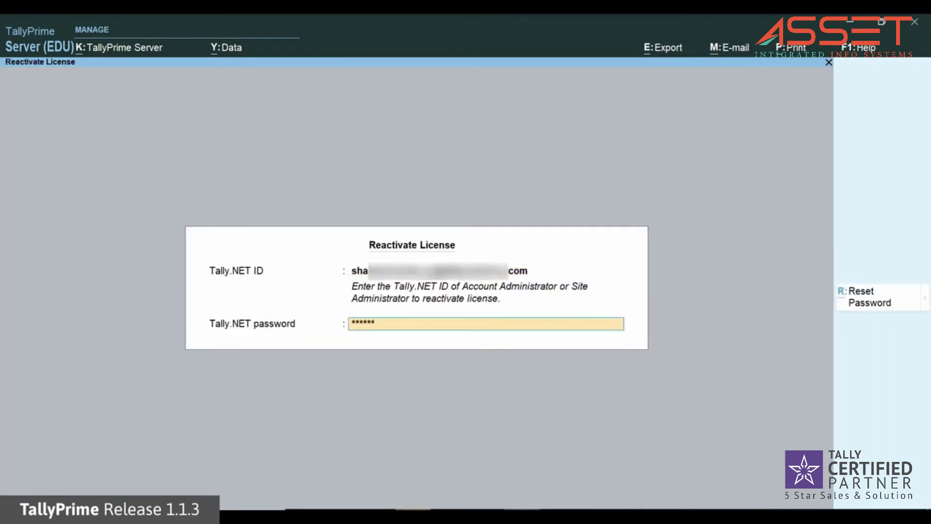
type("****")
key("Return")
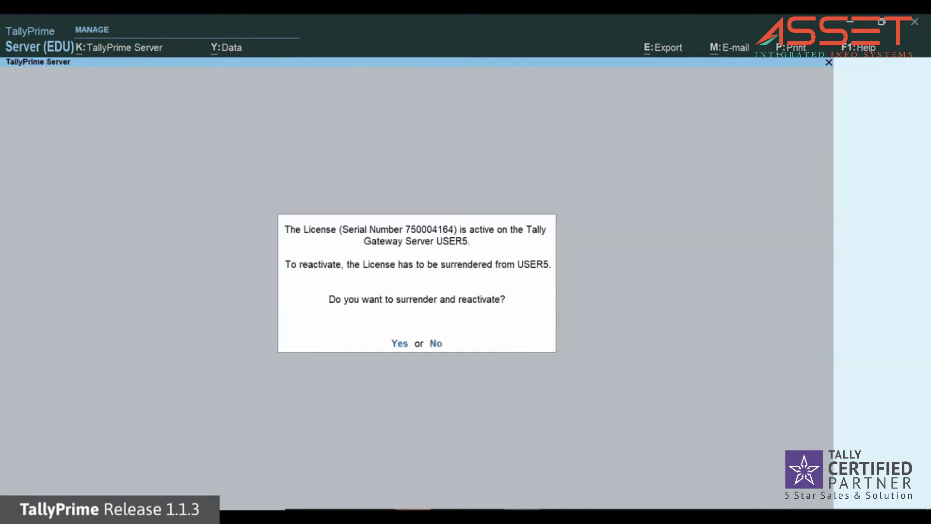
key("y")
key("Return")
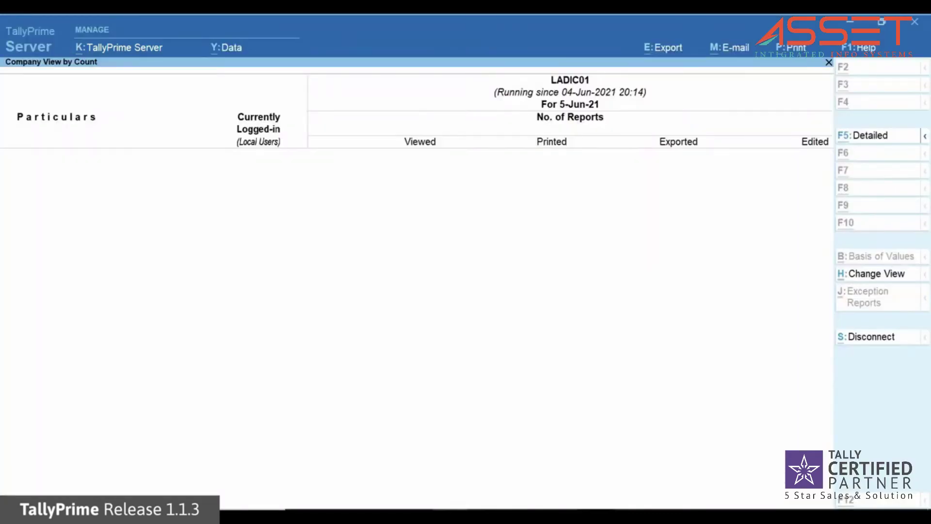
Step: Under Alt+K > Data Location, create location 'Primary' with specified path C:\Data and accept with Yes
key("alt+k")
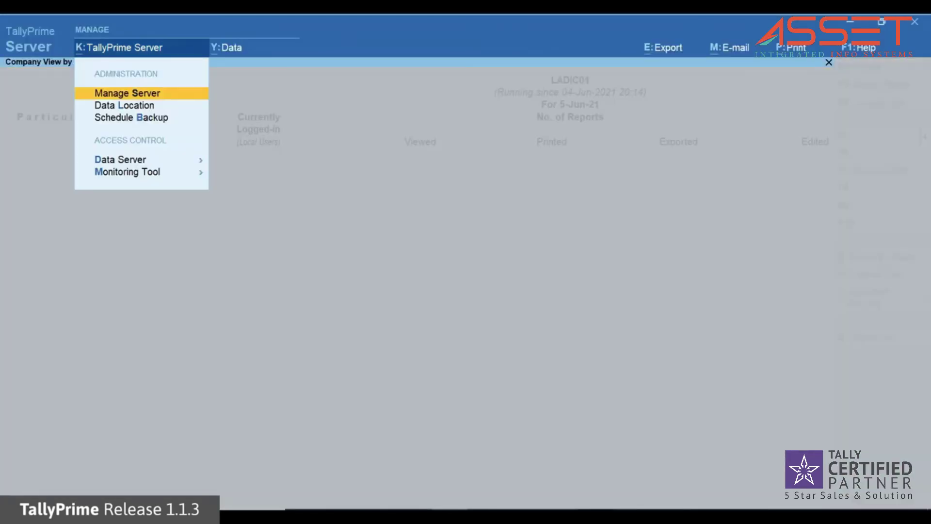
key("Down")
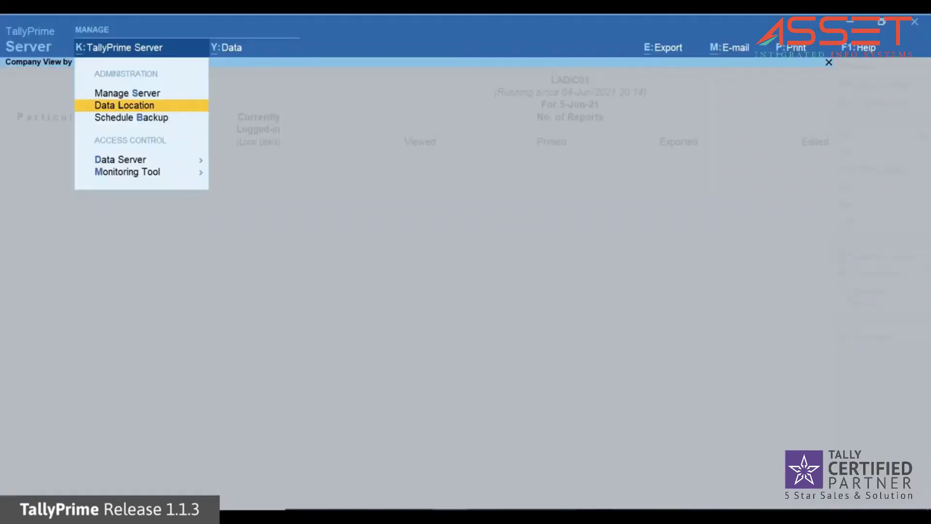
key("Return")
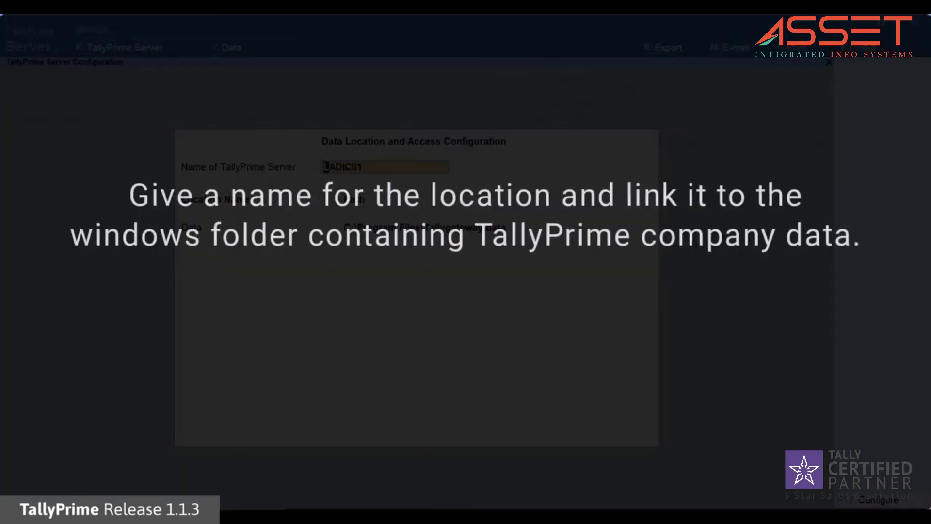
key("Return")
type("Primary")
key("Return")
key("Up")
key("Up")
key("Return")
type("C:")
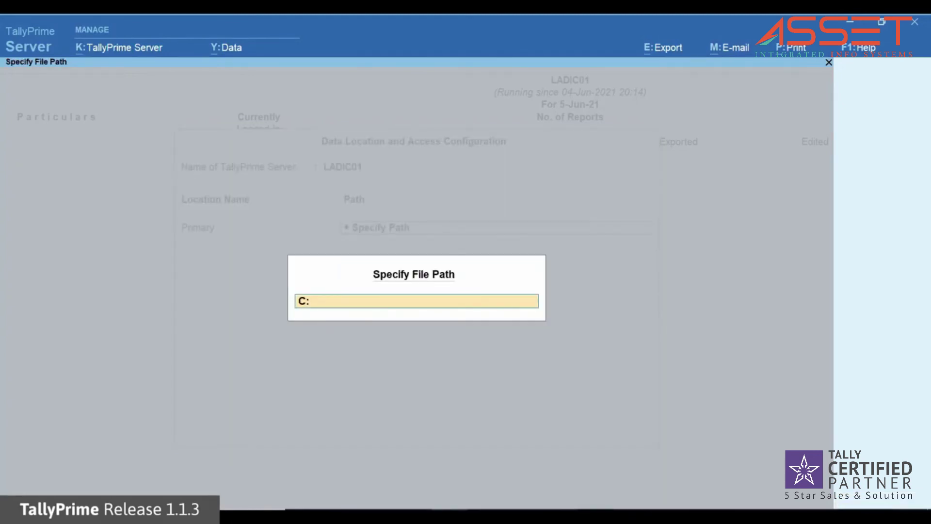
type("\\Data")
key("Return")
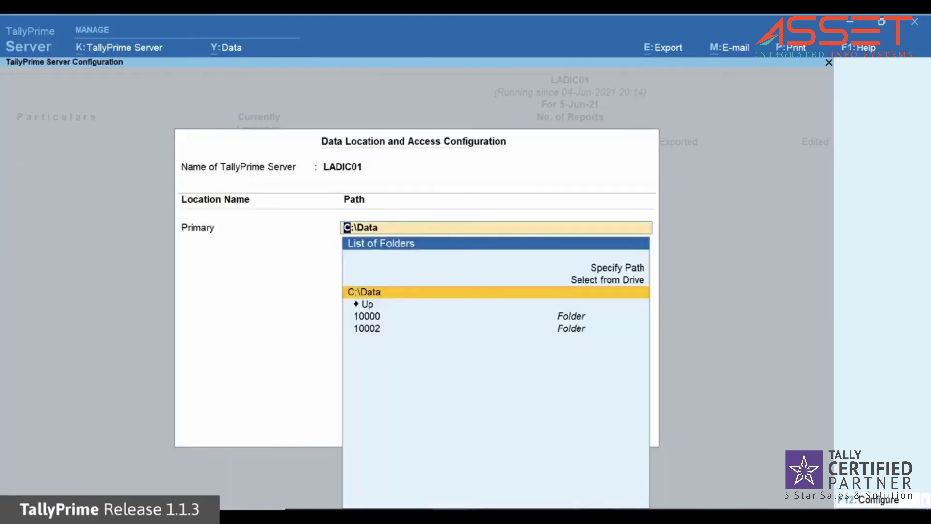
key("Return")
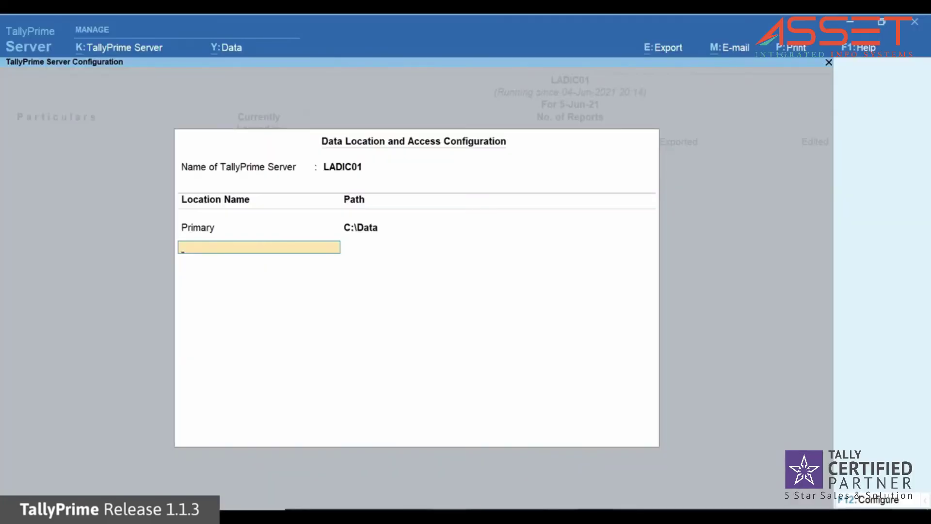
key("Return")
key("Return")
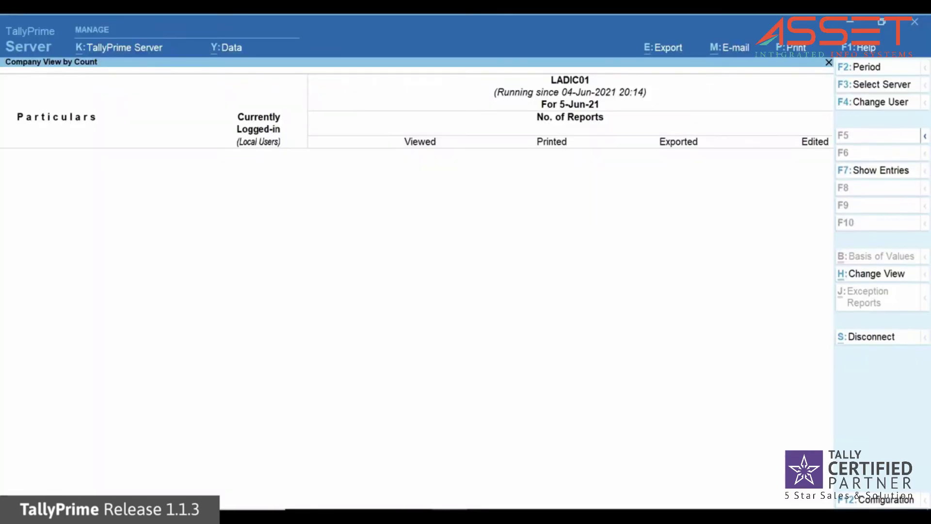
Step: Under Data Server > TallyPrime Gold License, enter IP 192.168.1.3 and port 10001
key("alt+k")
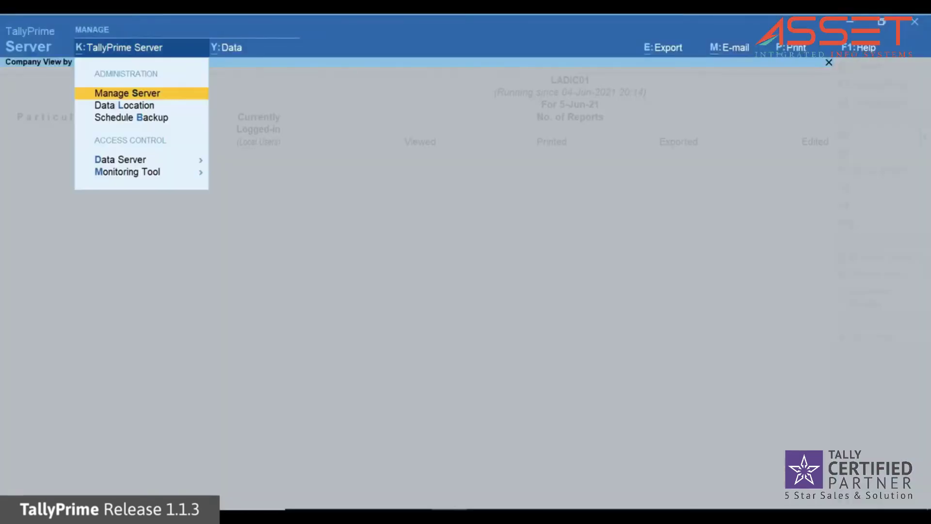
key("Down")
key("Down")
key("Down")
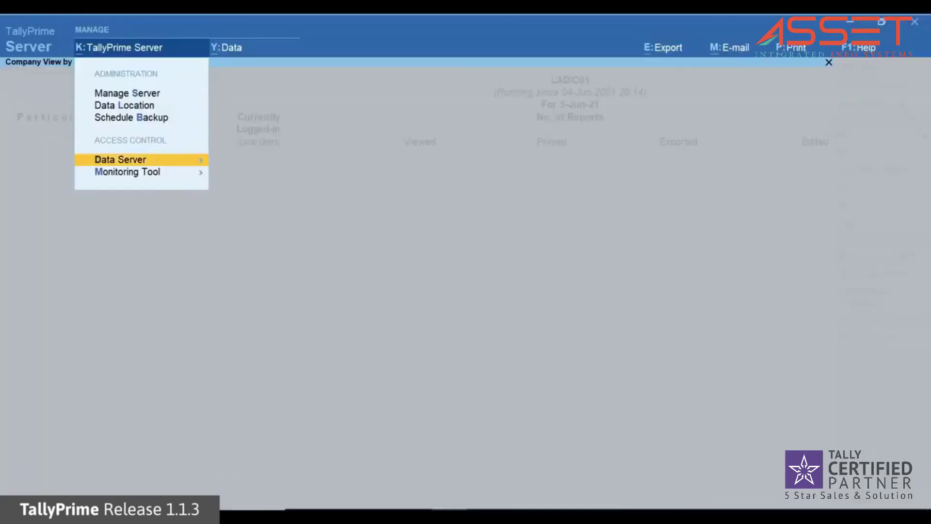
key("Return")
key("Down")
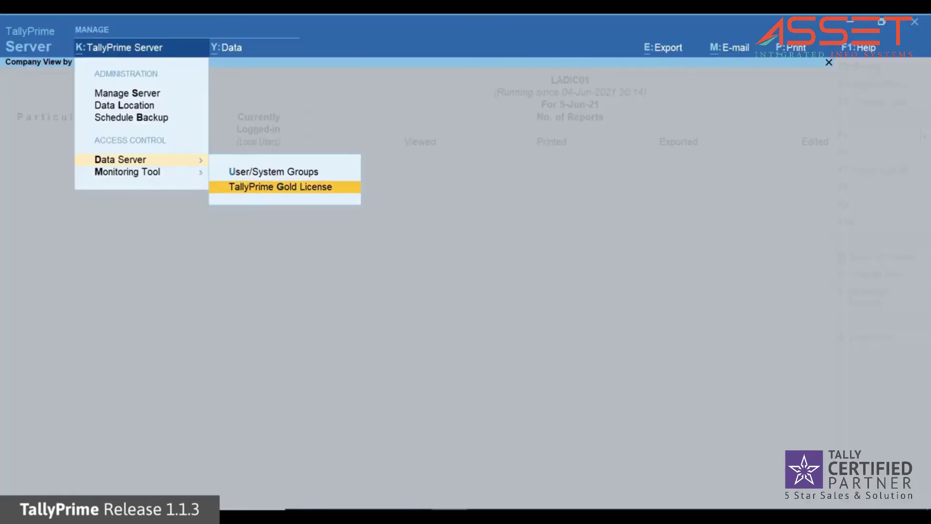
key("Return")
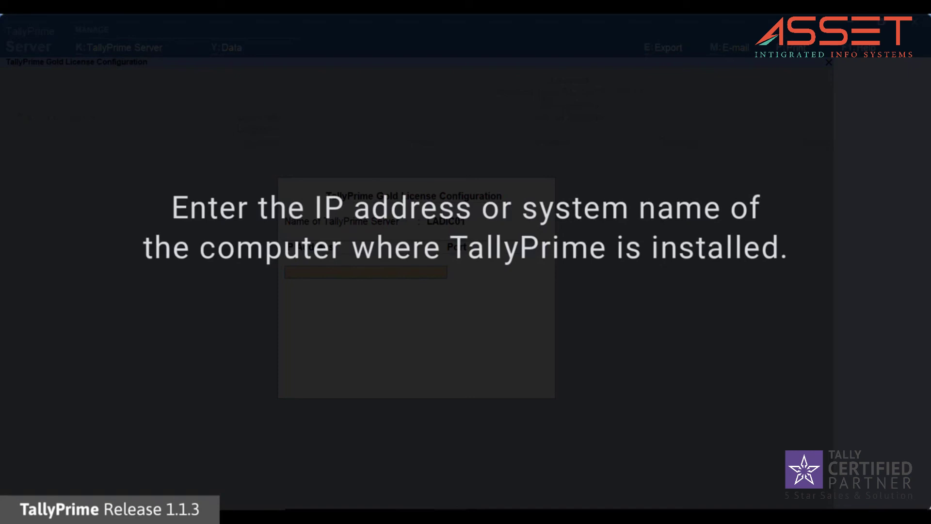
type("192")
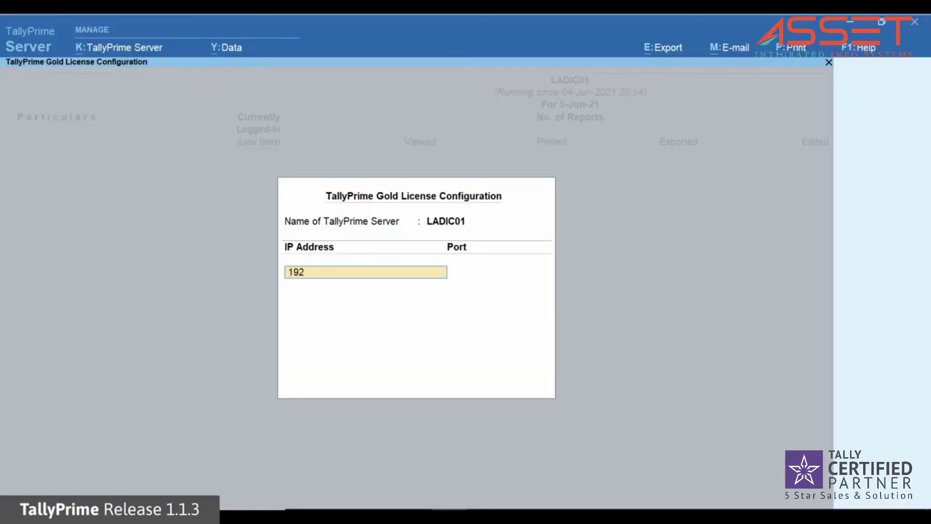
type(".168.1.3")
key("Return")
type("10001")
key("Return")
key("Return")
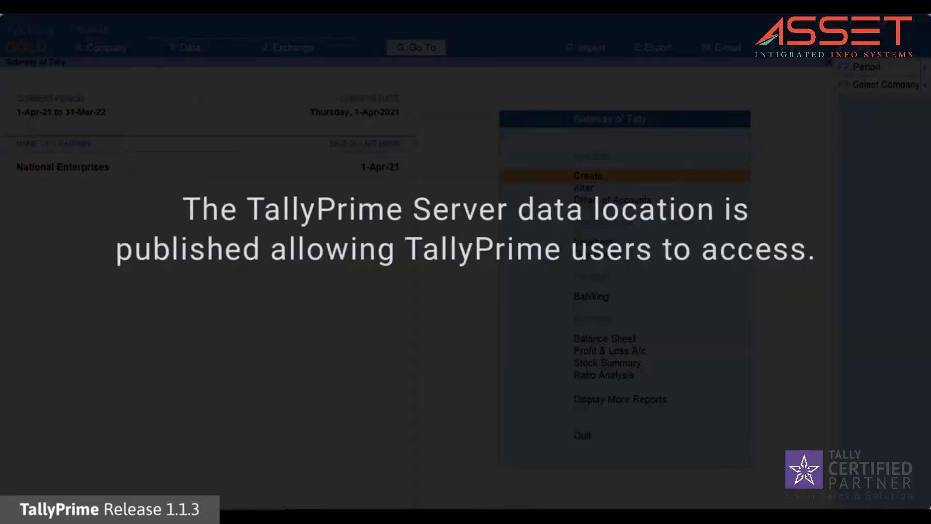
Step: Switch the company list to Select Tally Data Server and highlight Primary: LADIC01's companies
key("alt+k")
key("Down")
key("Down")
key("Down")
key("Return")
key("Up")
key("Up")
key("Up")
key("Up")
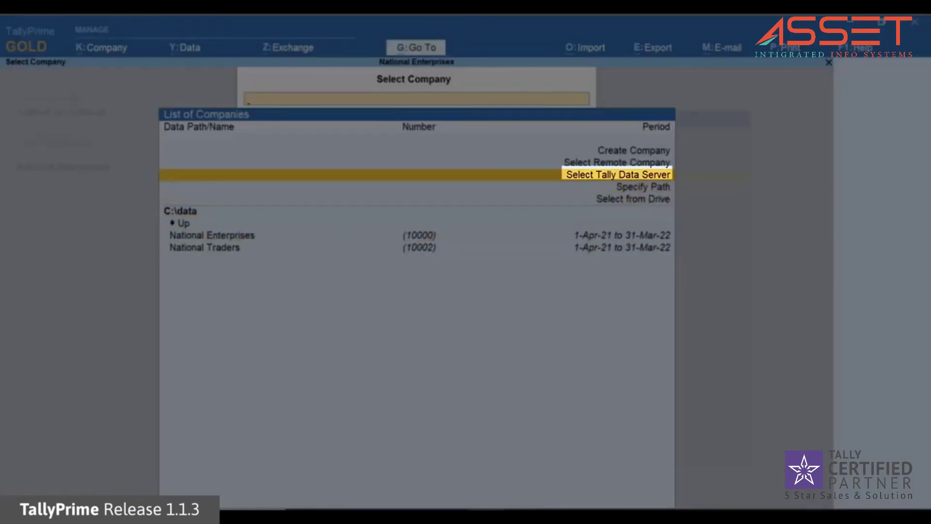
key("Return")
key("Down")
key("Down")
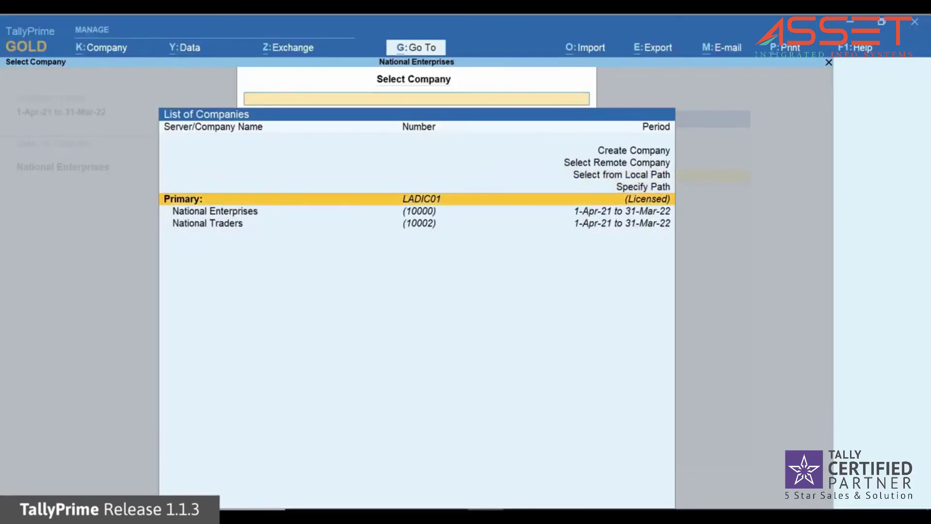